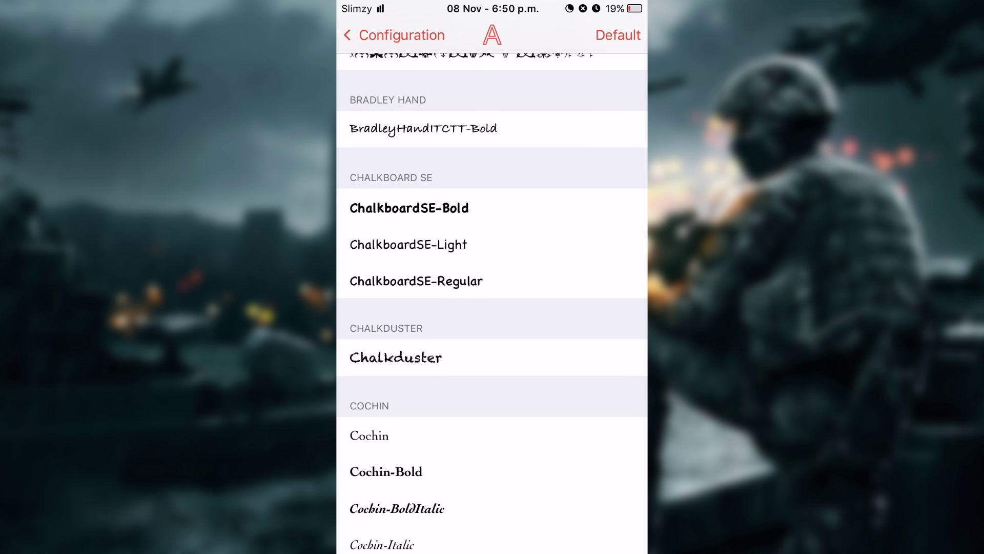
Step: Pick ChalkboardSE-Light from the Chalkboard SE family as the shortcut title font
left_click(493, 244)
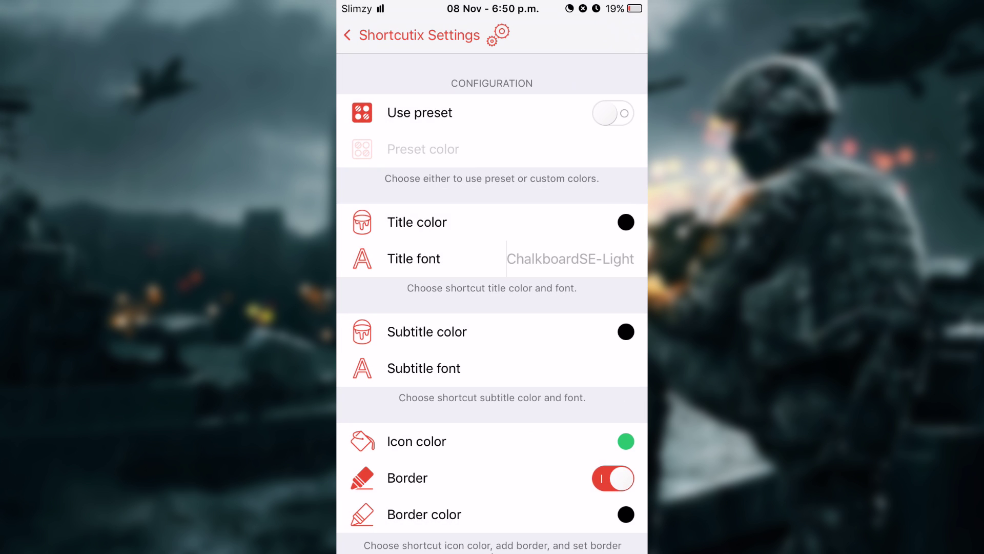
Step: Make titles Sky Blue, then preview and dismiss Tweetbot's quick-action menu
left_click(492, 222)
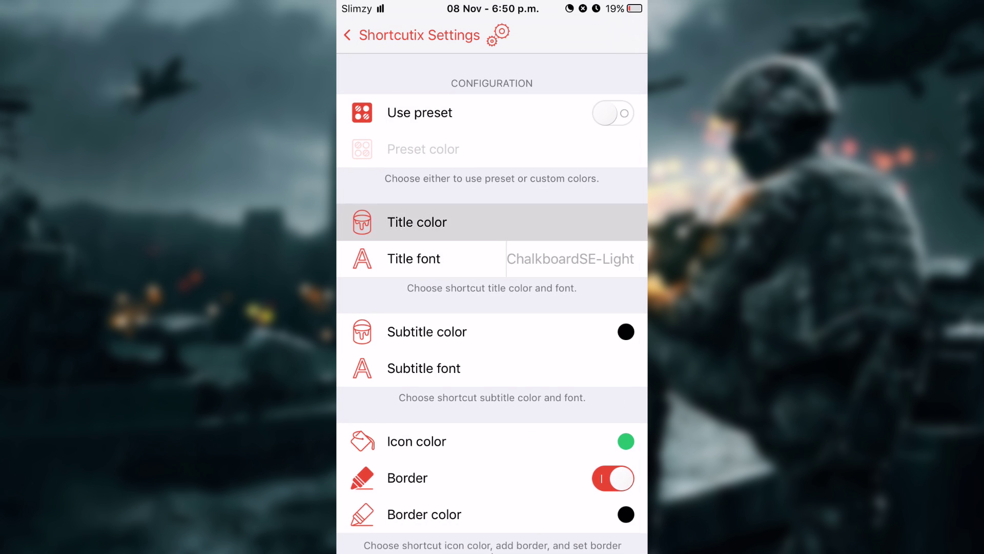
scroll(492, 307, "down", 3)
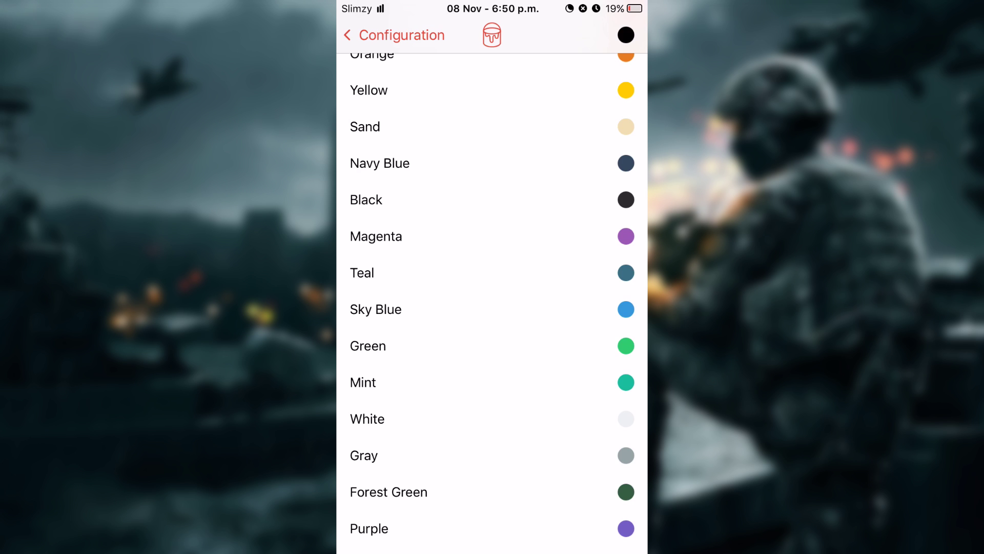
left_click(493, 309)
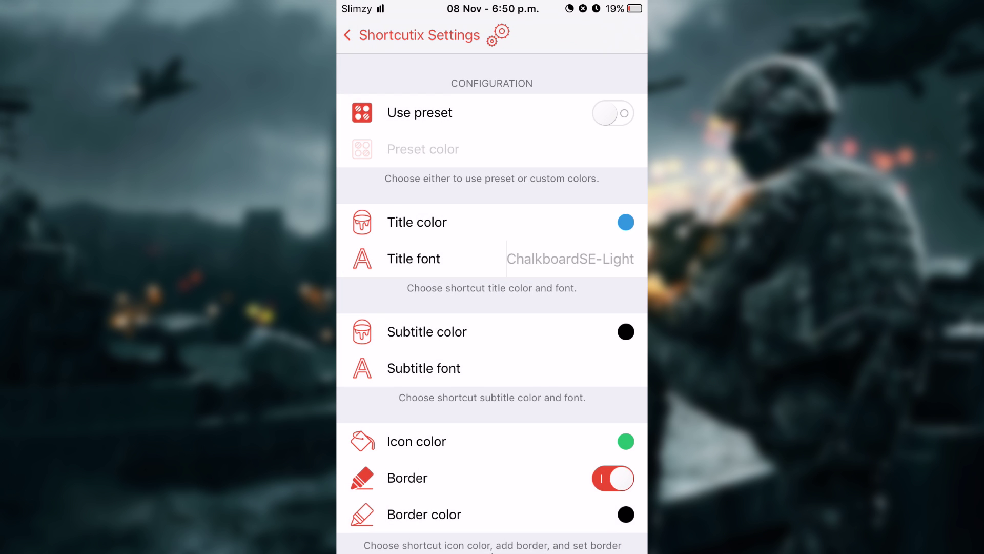
key("super")
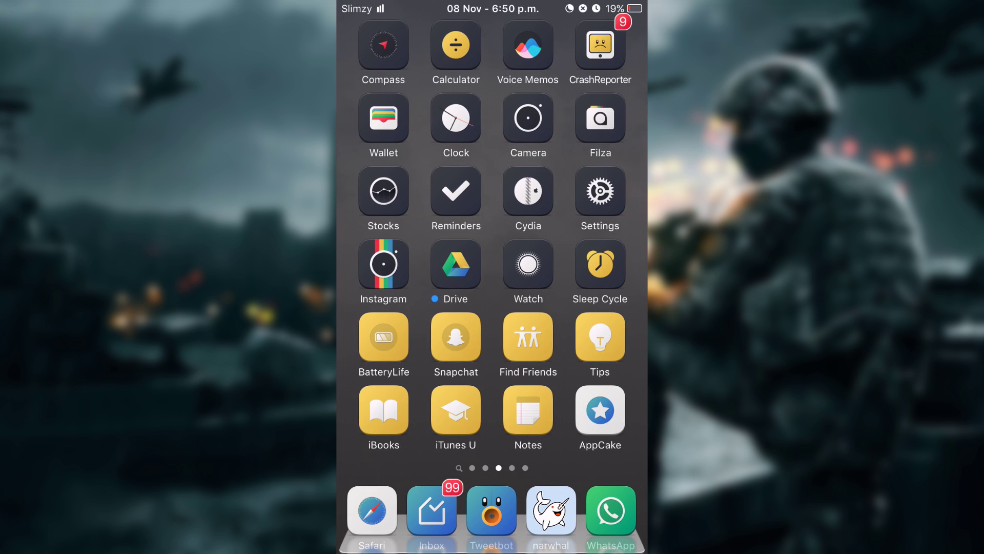
left_click(492, 509)
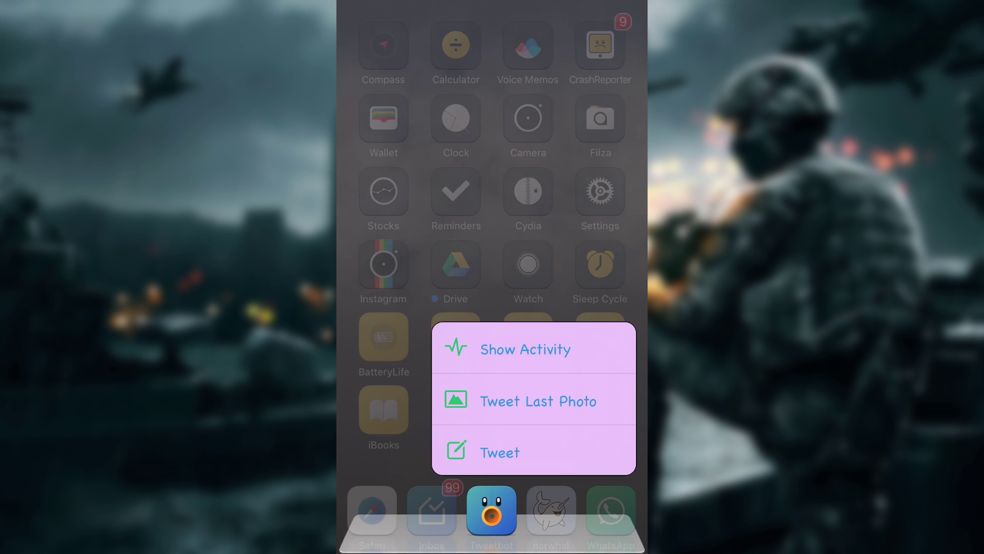
left_click(538, 230)
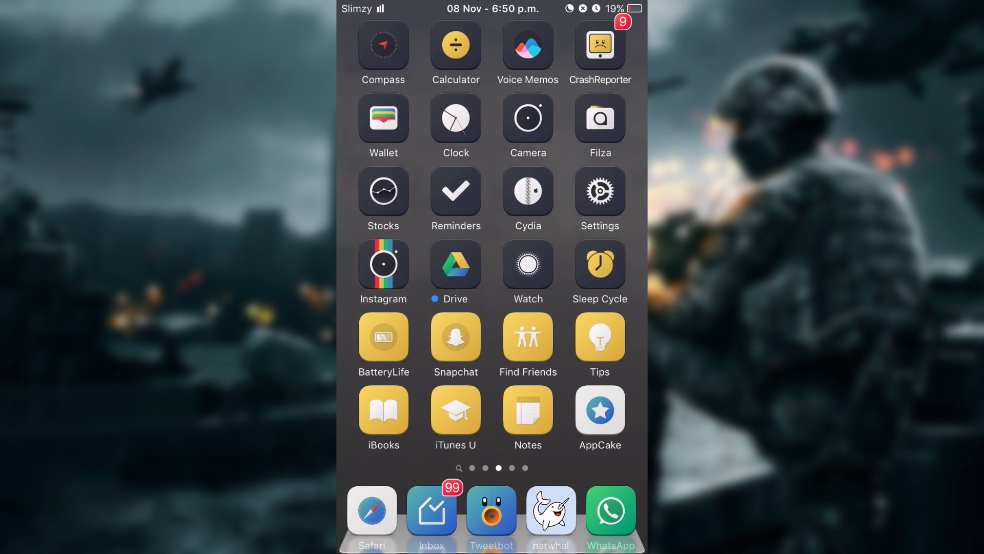
Step: Back in Shortcutix settings, set the shortcut subtitle color to Gray
left_click(600, 192)
scroll(493, 307, "down", 3)
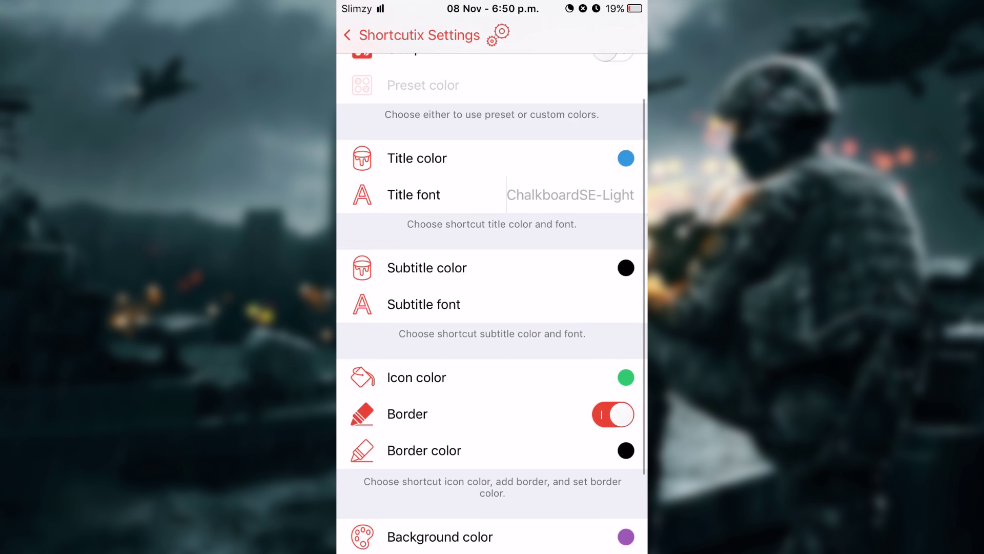
left_click(493, 242)
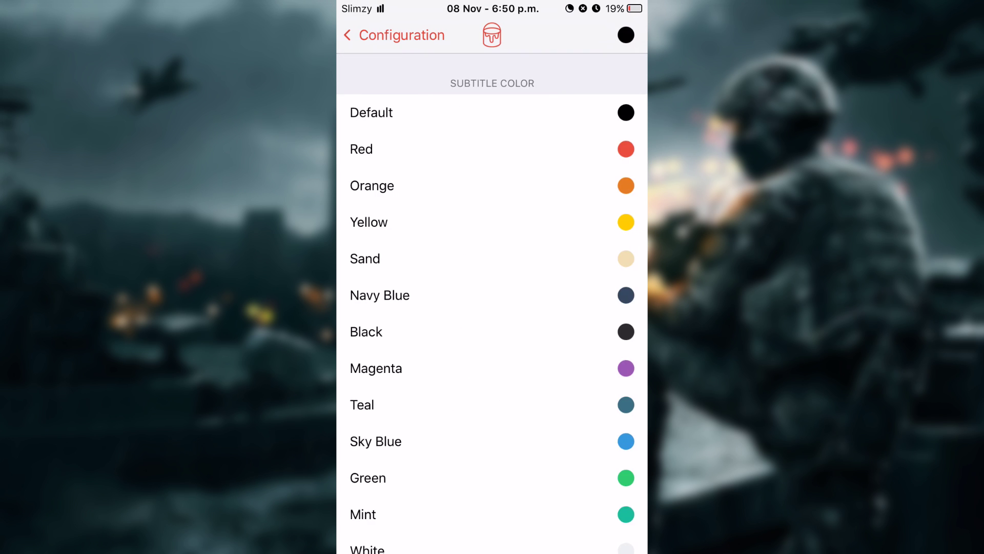
scroll(492, 307, "down", 3)
scroll(492, 308, "down", 3)
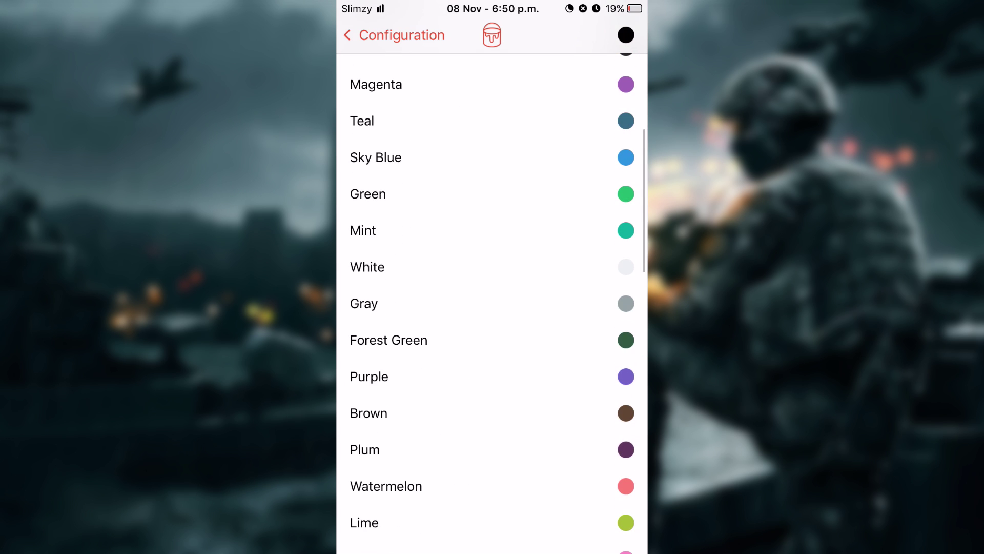
left_click(492, 303)
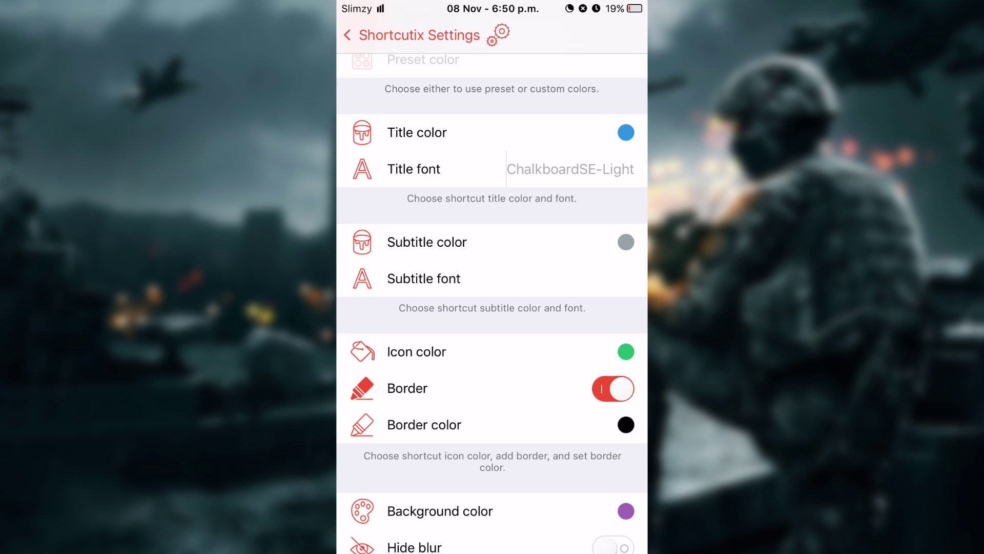
scroll(492, 308, "down", 1)
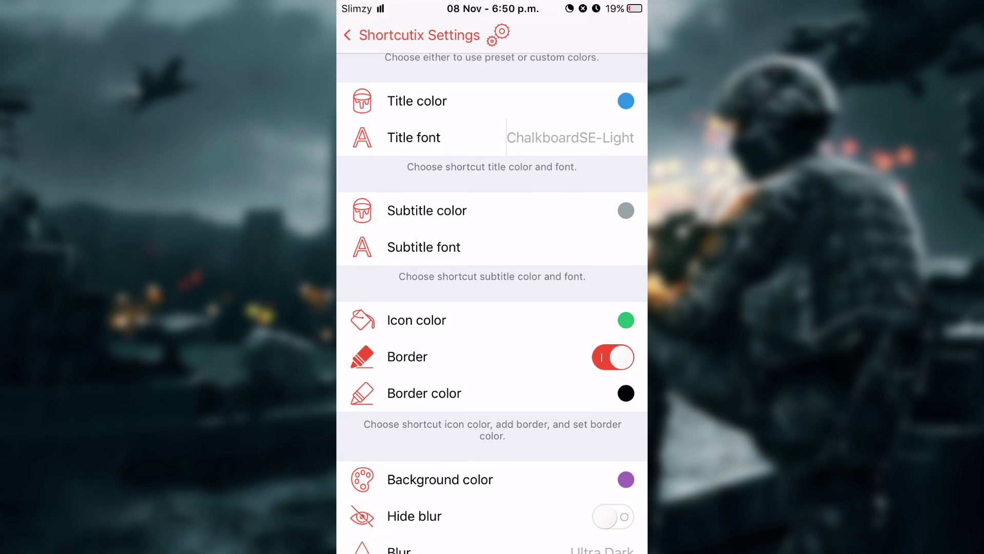
scroll(493, 308, "down", 2)
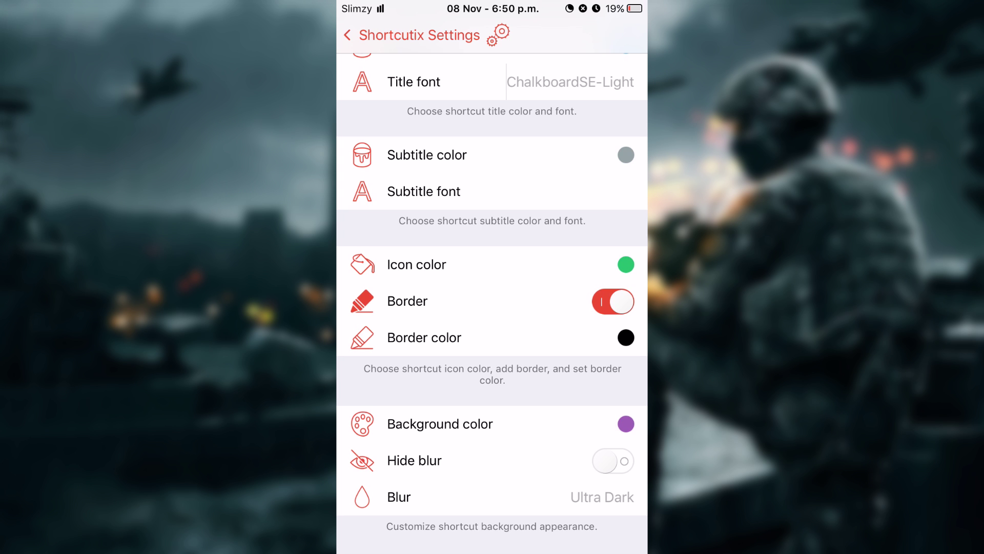
Step: Preview Tweetbot's restyled quick-action menu from the home screen, then dismiss it
key("super")
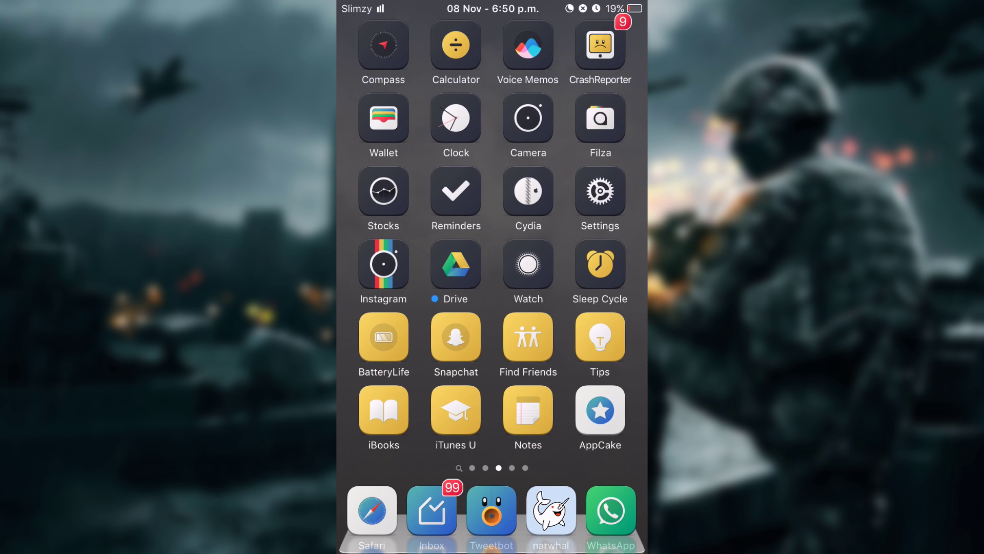
left_click(492, 511)
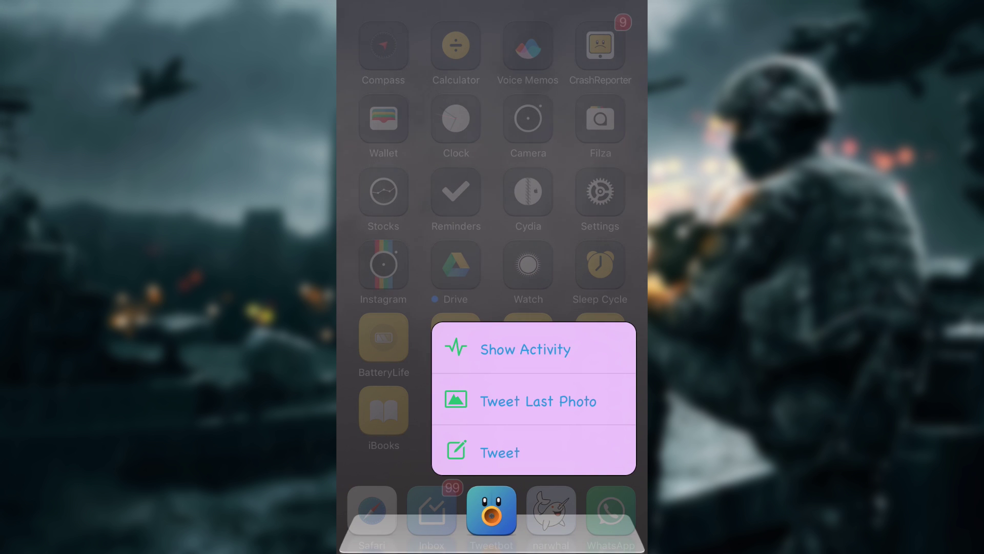
left_click(385, 338)
Step: Set the shortcut icon color to Plum
left_click(600, 192)
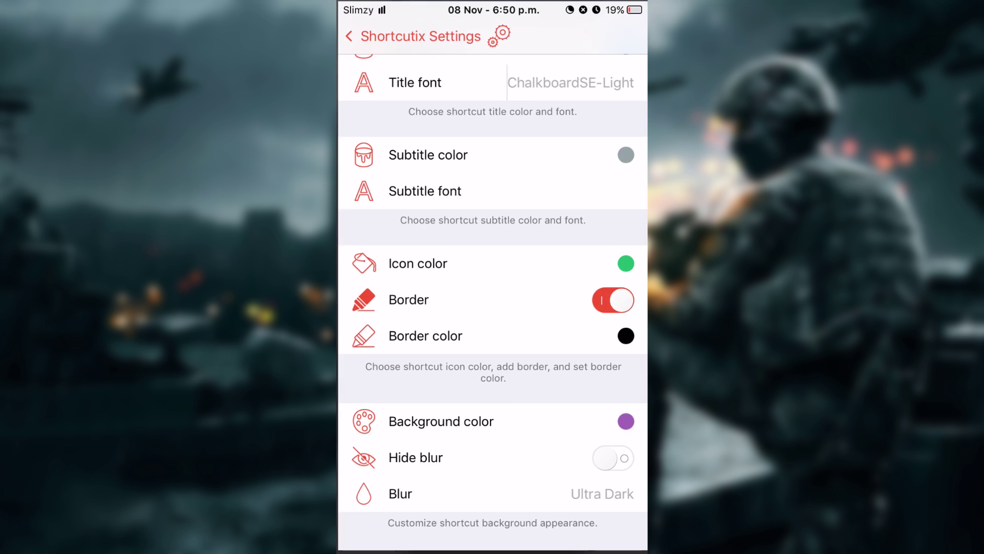
left_click(492, 264)
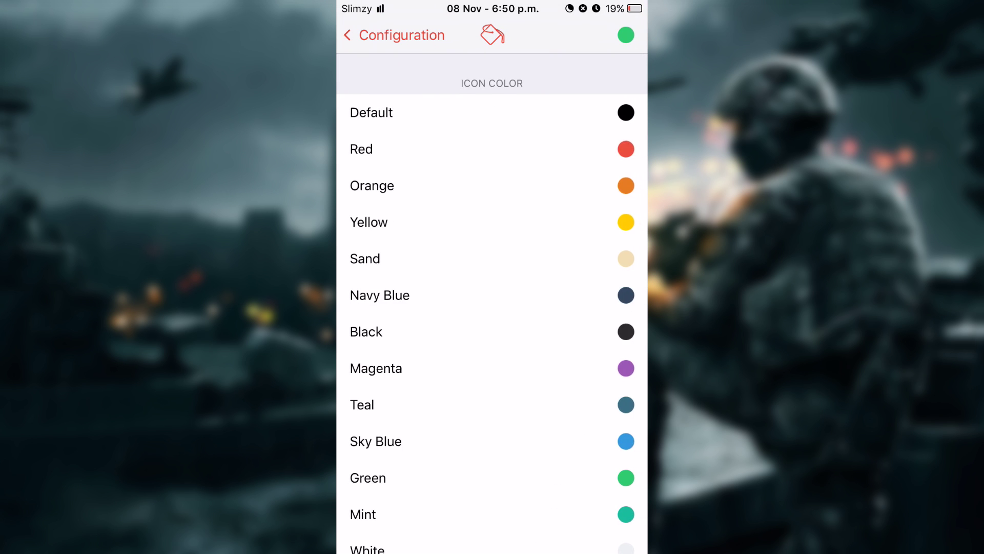
scroll(493, 309, "down", 3)
scroll(493, 308, "down", 3)
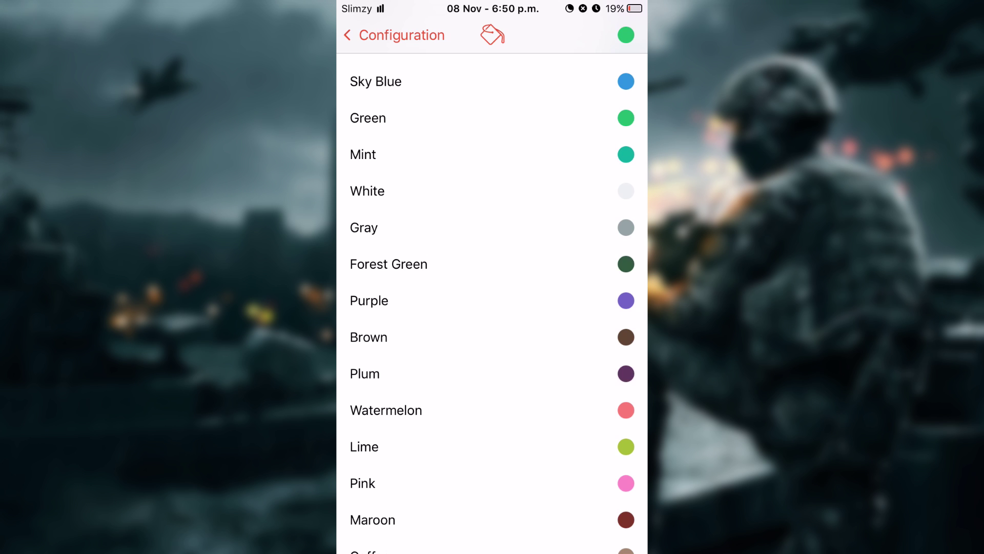
left_click(492, 373)
left_click(393, 35)
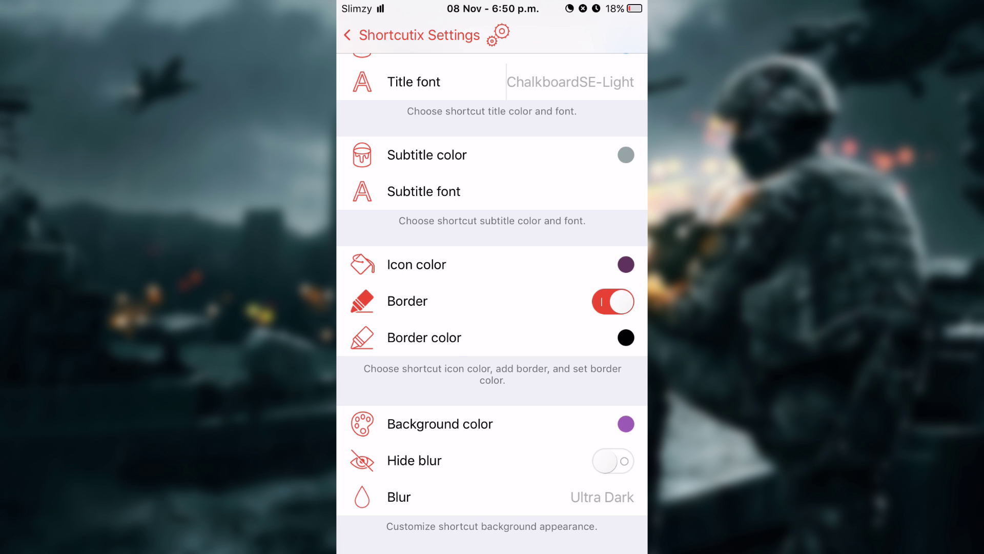
Step: Make the menu border Dark Magenta and preview Safari's shortcut menu
left_click(492, 337)
scroll(492, 308, "down", 3)
scroll(493, 307, "down", 5)
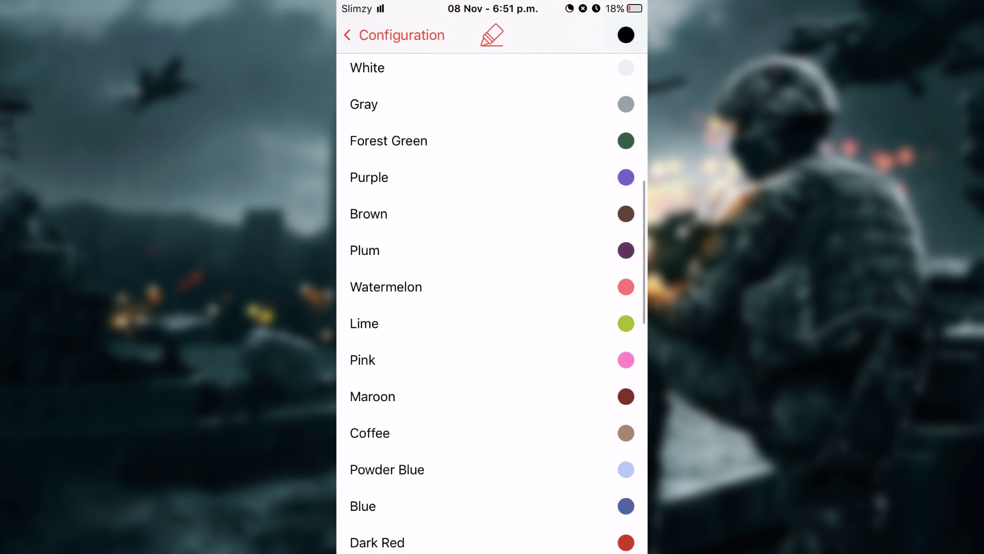
scroll(492, 308, "down", 5)
scroll(492, 308, "down", 3)
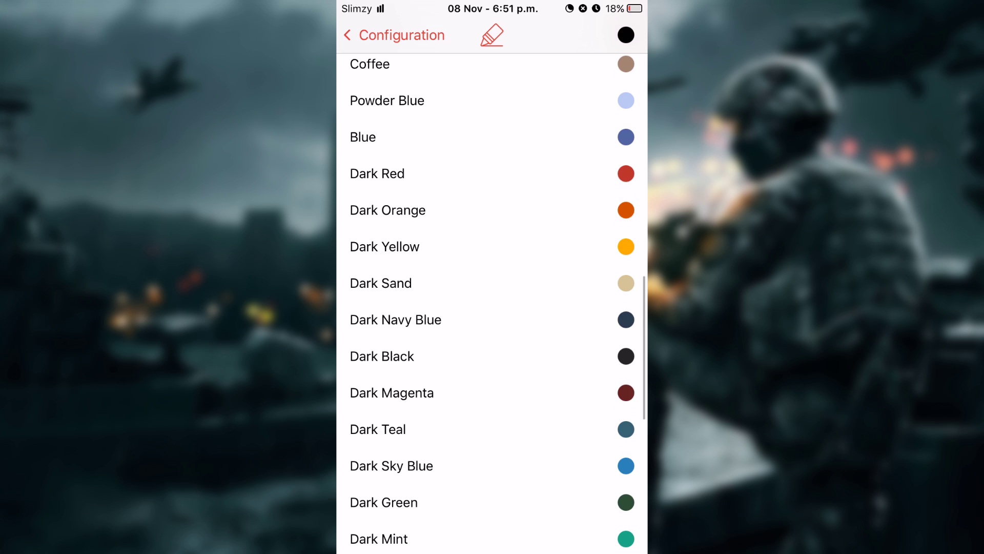
left_click(492, 393)
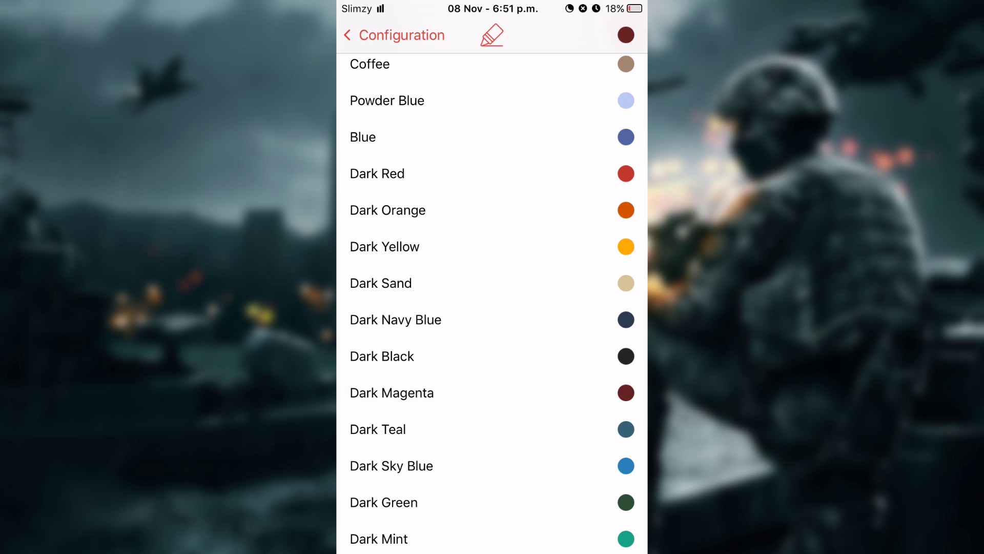
left_click(392, 35)
key("super")
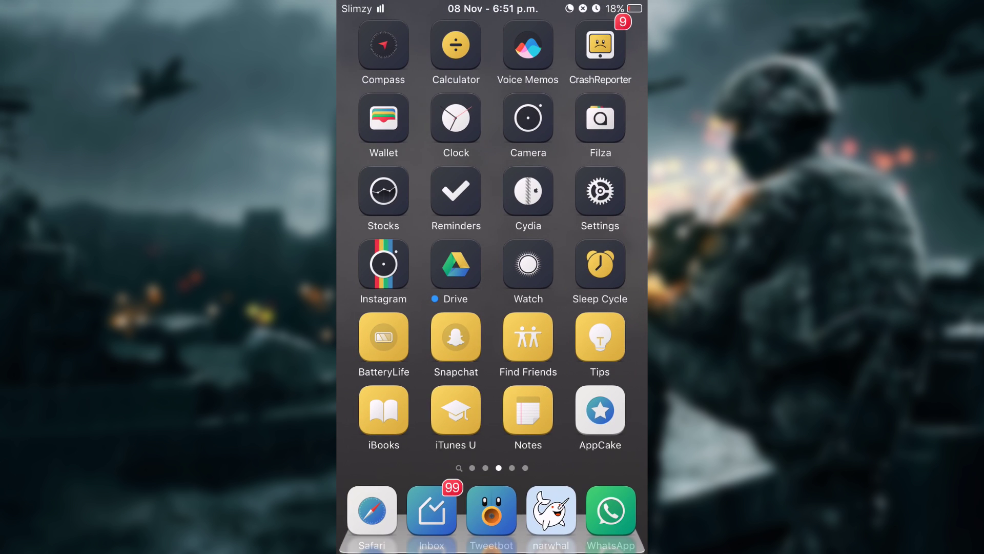
left_click(372, 510)
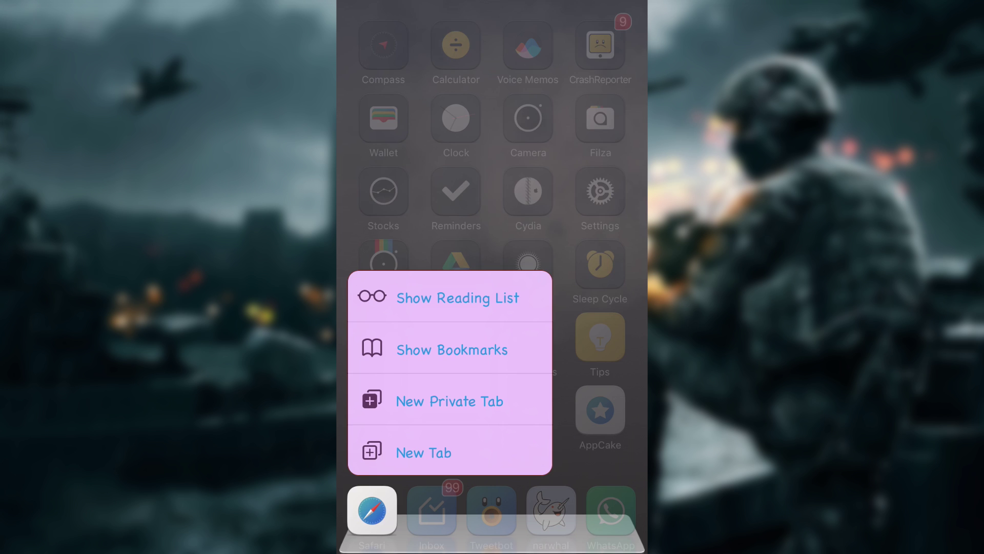
Step: Close the Safari preview and set the menu background color to Sand
left_click(492, 154)
left_click(600, 193)
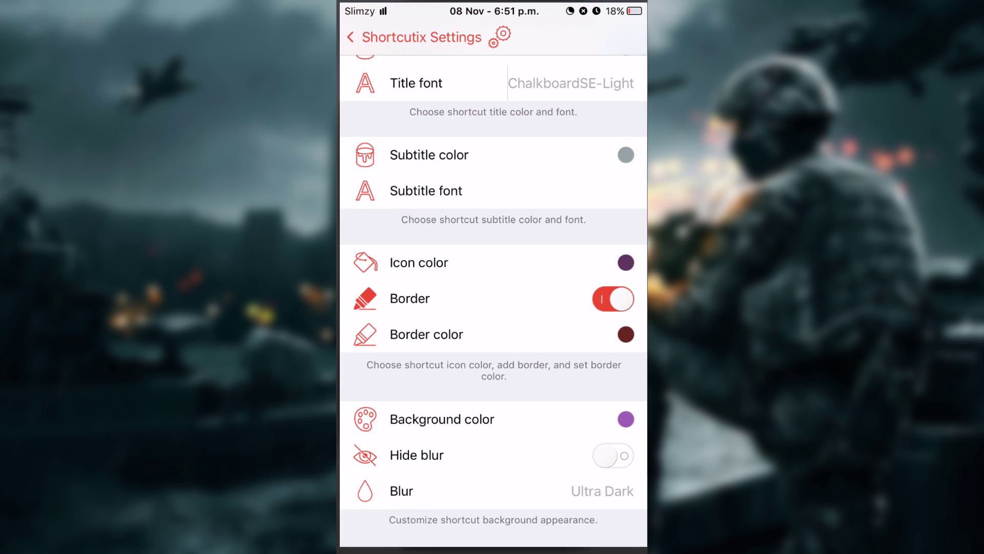
scroll(493, 307, "down", 2)
scroll(492, 308, "up", 1)
left_click(439, 421)
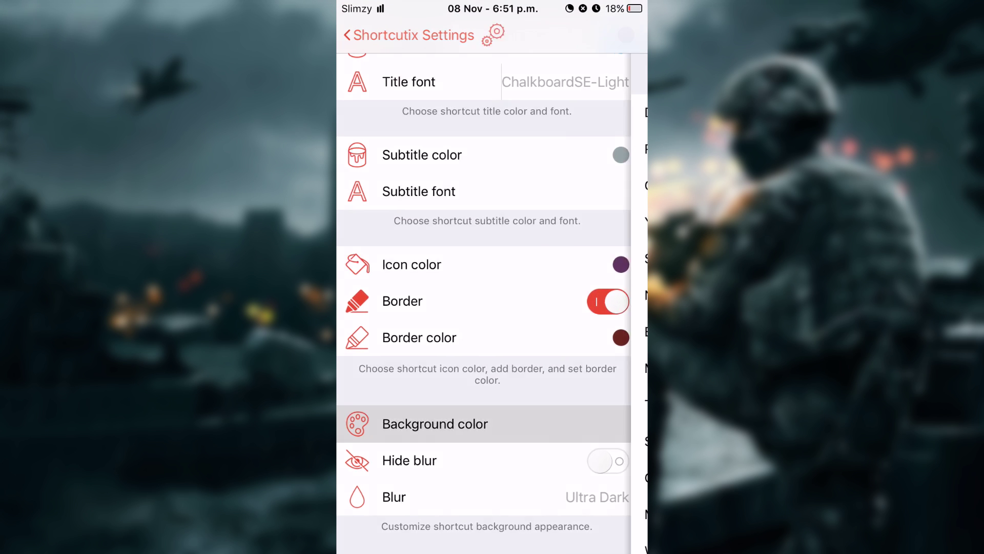
left_click(492, 258)
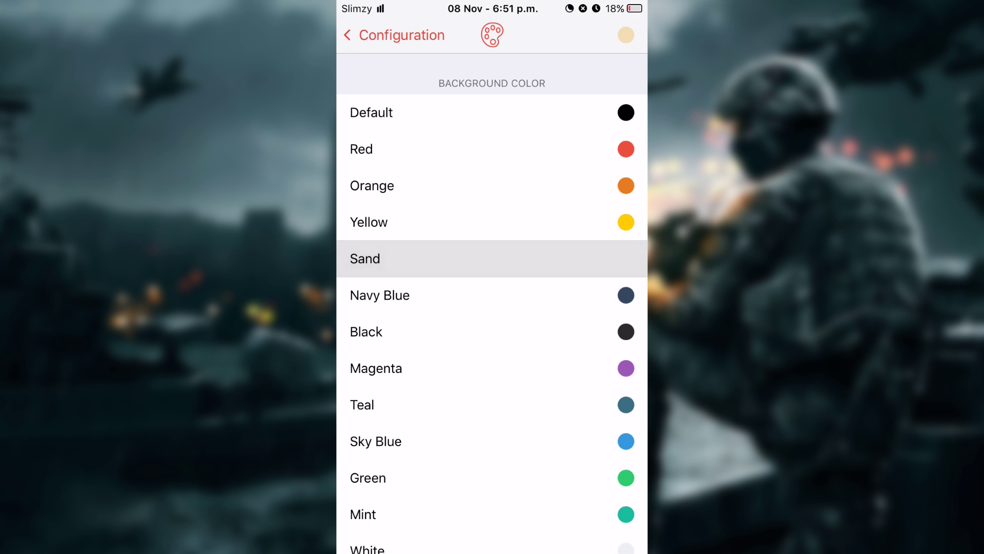
Step: Check the Sand background on Safari's shortcut menu, then reopen Shortcutix settings
key("super")
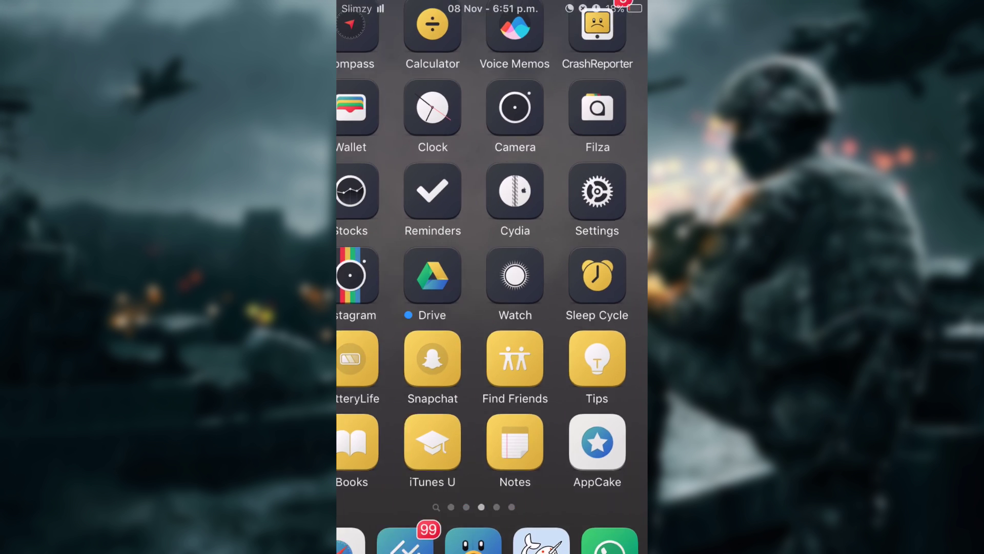
left_click(372, 511)
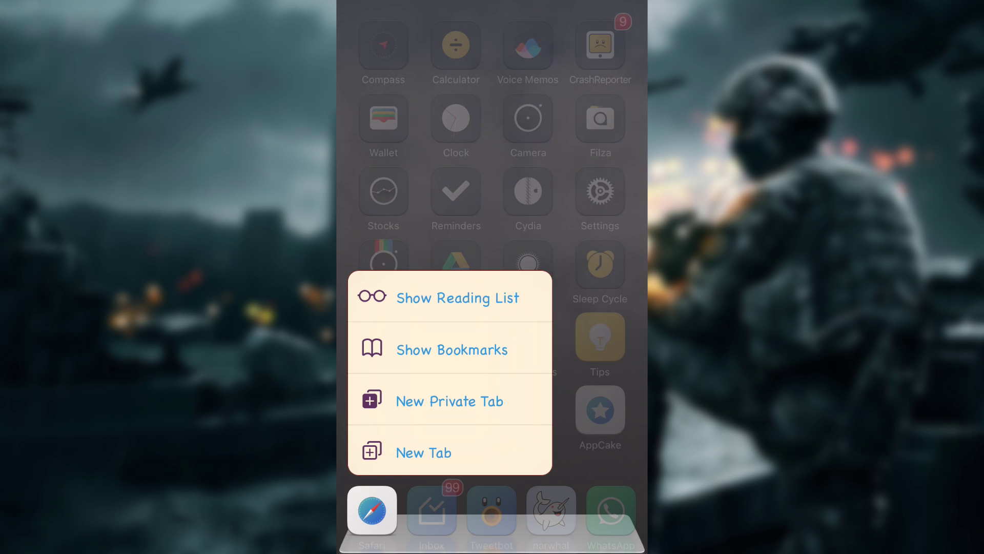
left_click(492, 116)
left_click(600, 191)
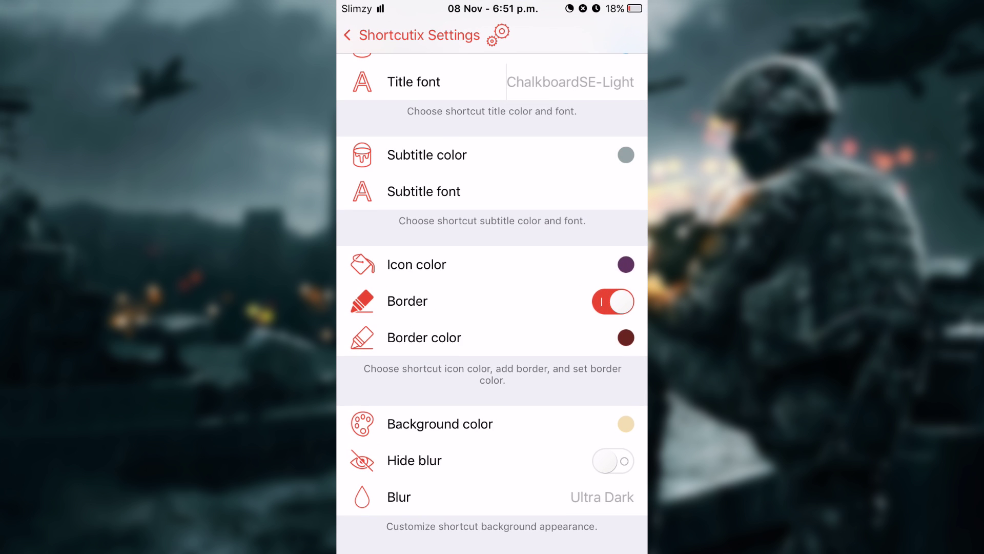
Step: Switch the menu blur style from Ultra Dark to Adaptive Light
left_click(492, 497)
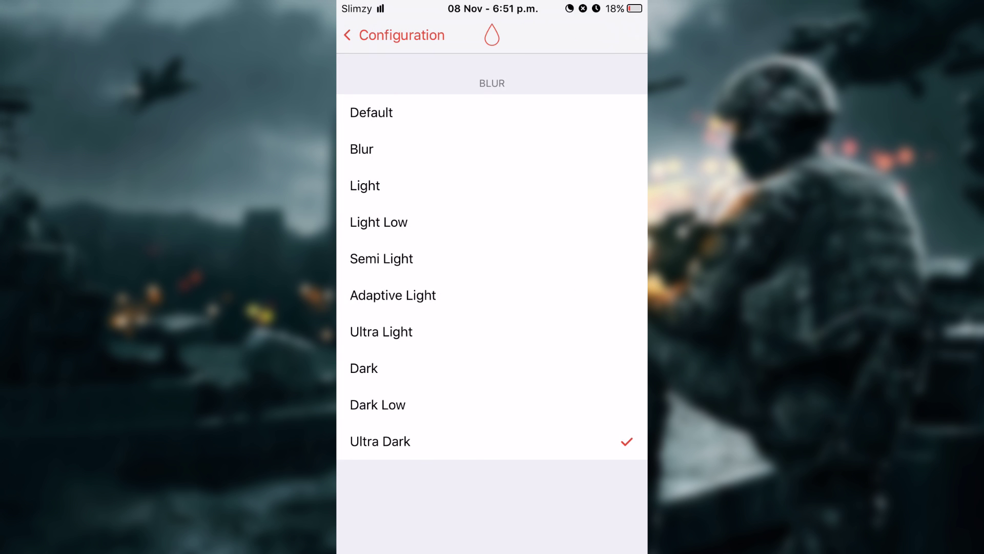
left_click(492, 296)
left_click(394, 35)
scroll(492, 308, "up", 5)
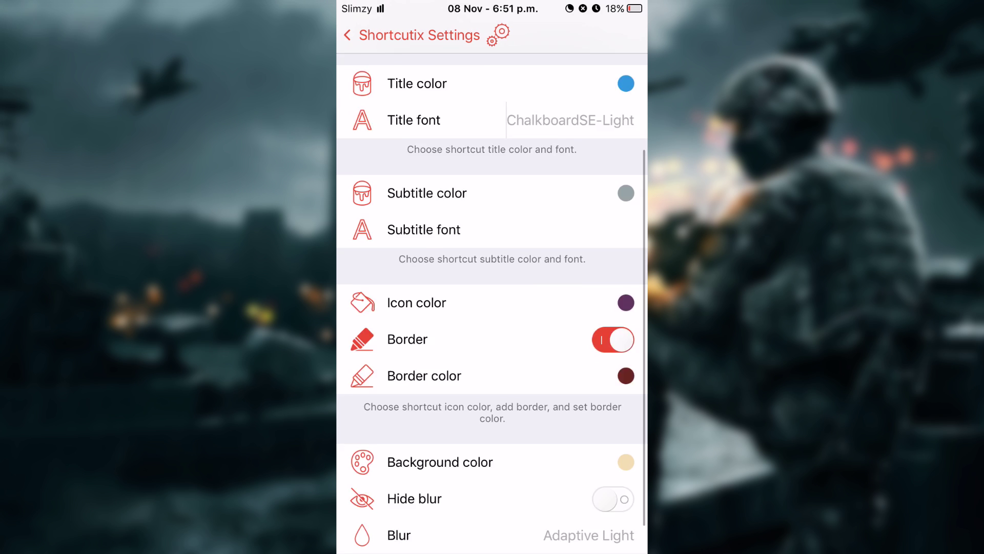
scroll(492, 307, "down", 5)
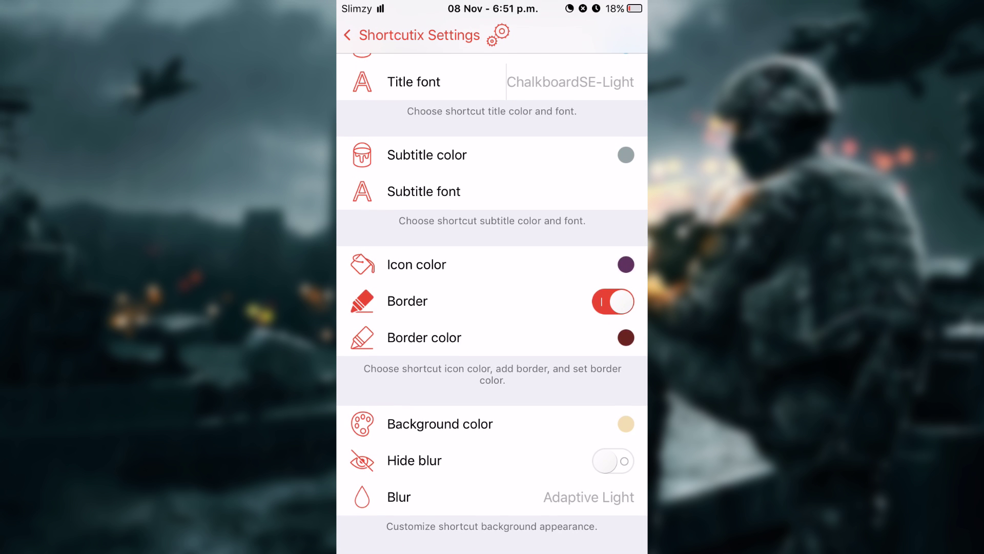
key("super")
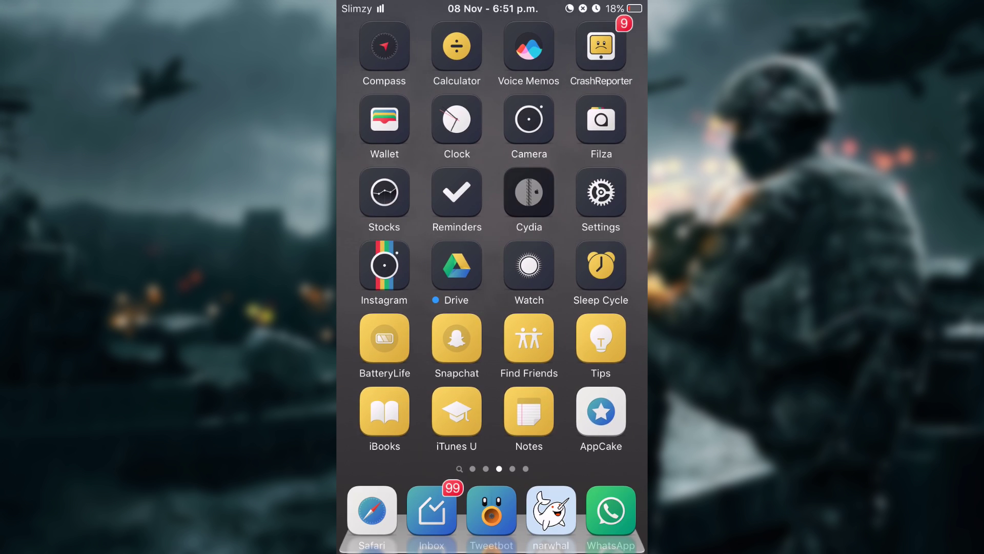
left_click(528, 193)
left_click(492, 384)
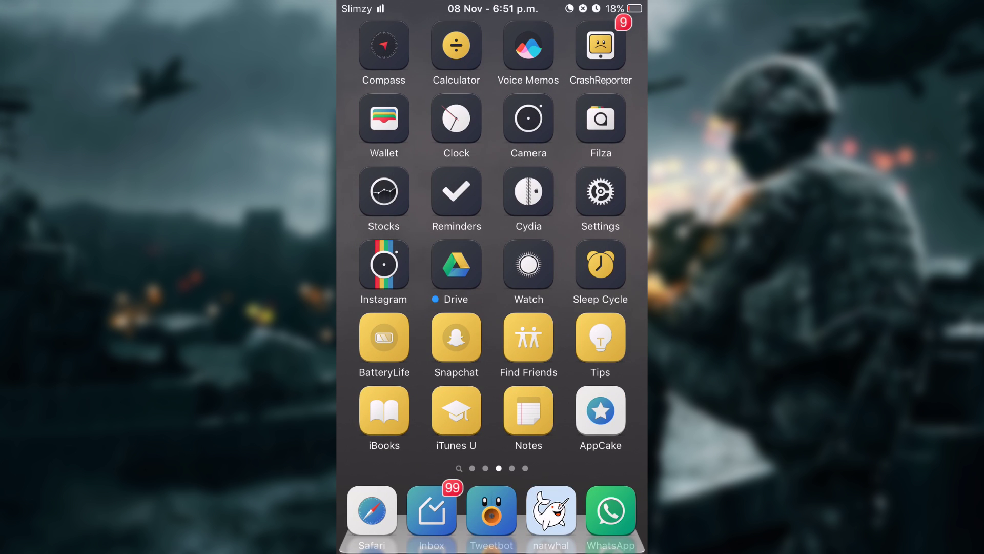
left_click(492, 511)
left_click(492, 231)
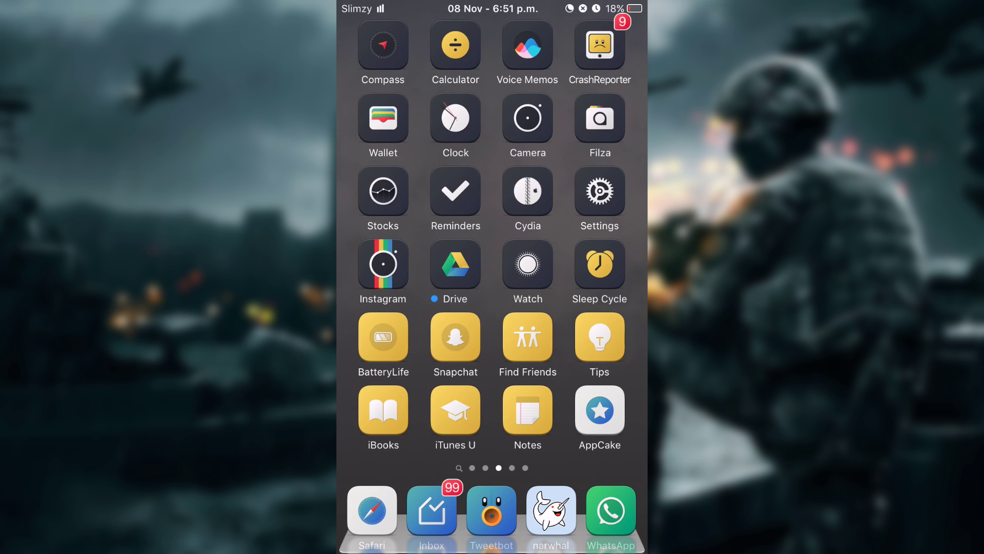
mouse_move(577, 308)
left_mouse_down()
mouse_move(385, 307)
mouse_move(577, 307)
left_mouse_up()
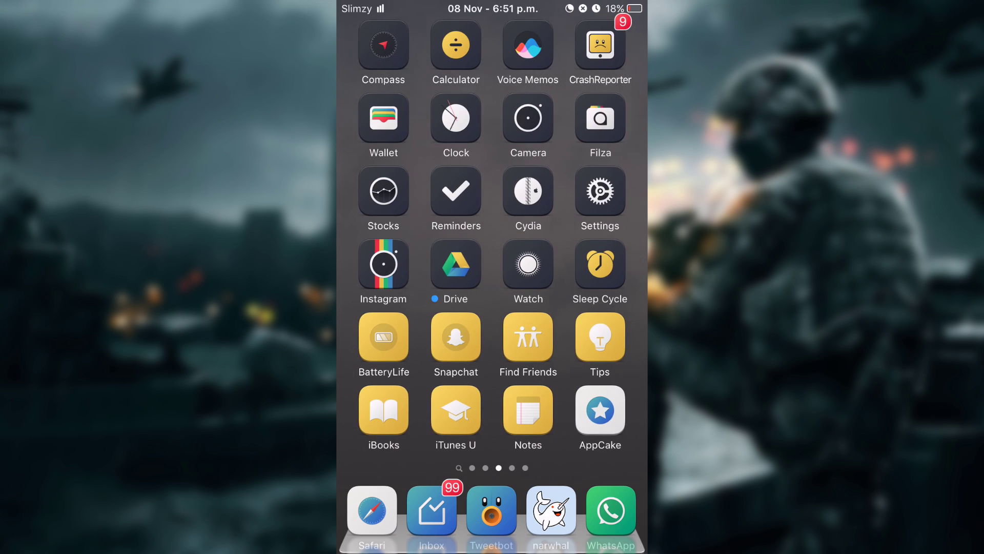
left_click_drag(385, 231, 600, 231)
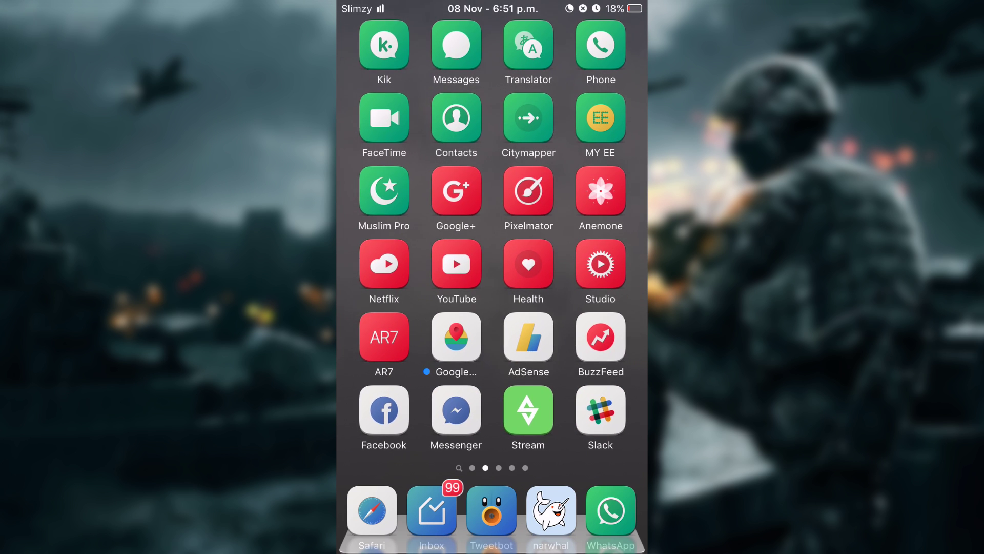
left_click_drag(577, 231, 384, 231)
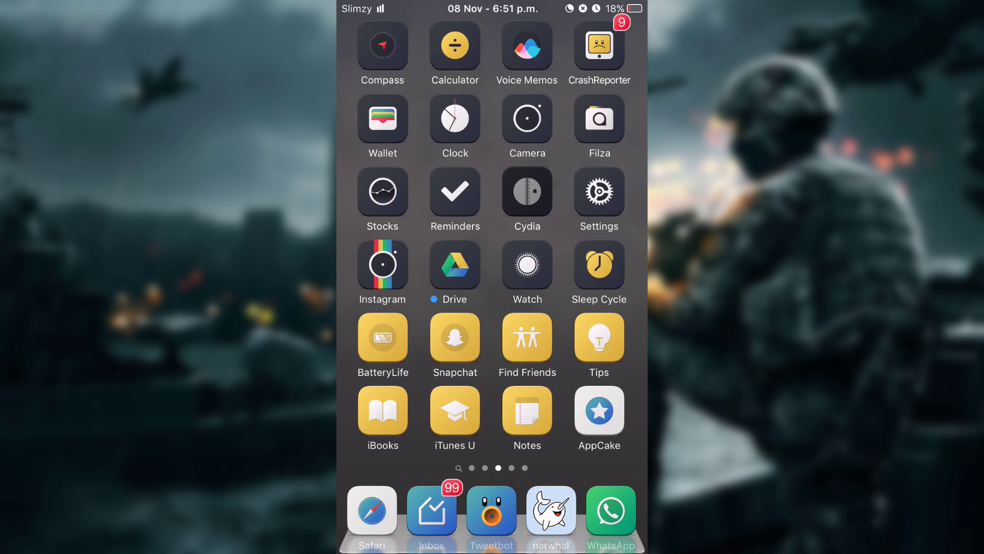